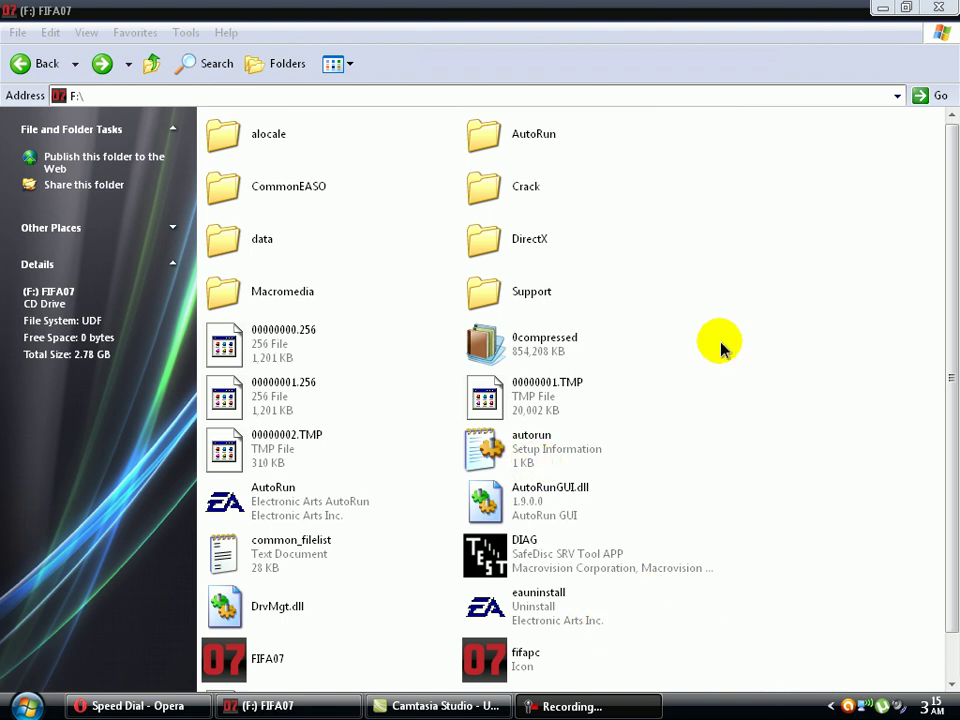
# Step: Bring the disc's F: folder window forward and select, then deselect, the Crack folder
pyautogui.click(633, 357)
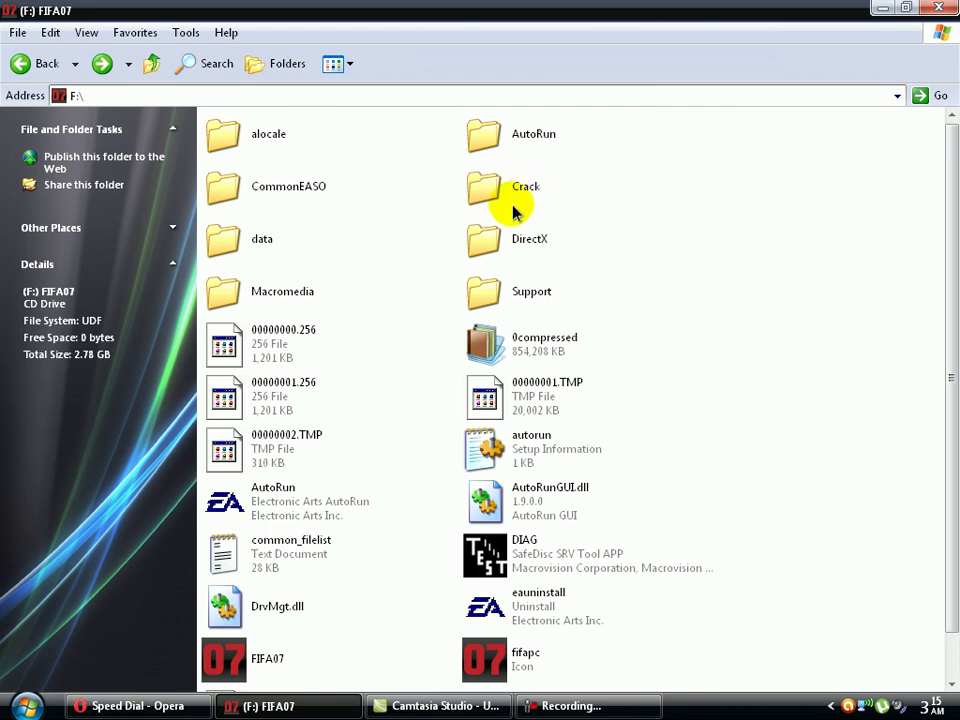
pyautogui.moveTo(513, 212)
pyautogui.click(490, 192)
pyautogui.click(617, 219)
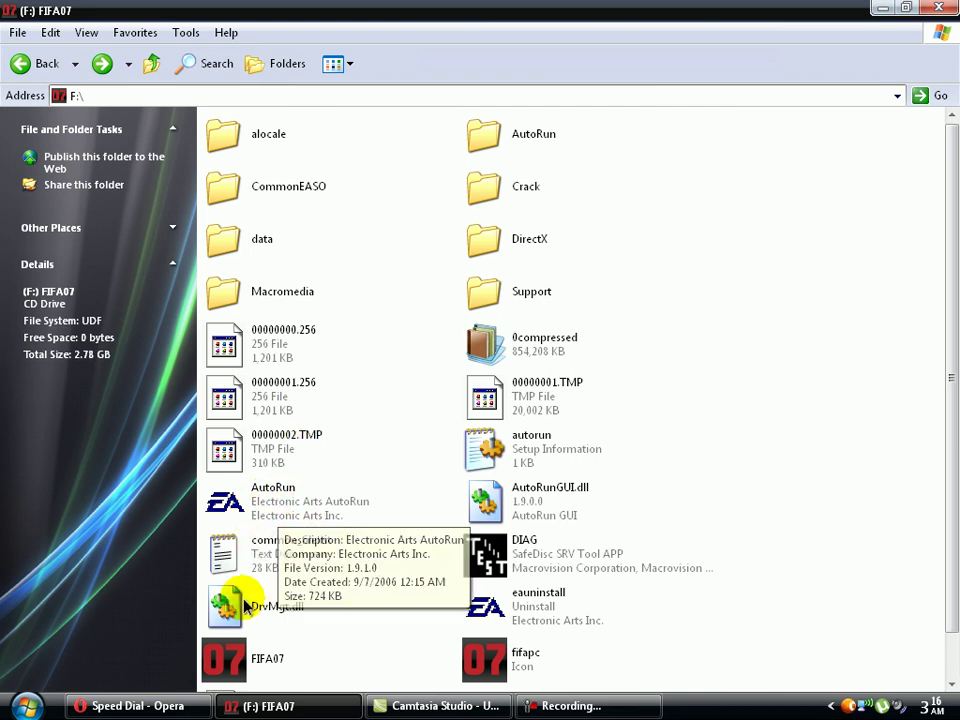
# Step: Launch AutoRun, get past the language choice and warning, and start installing FIFA 07
pyautogui.click(268, 510)
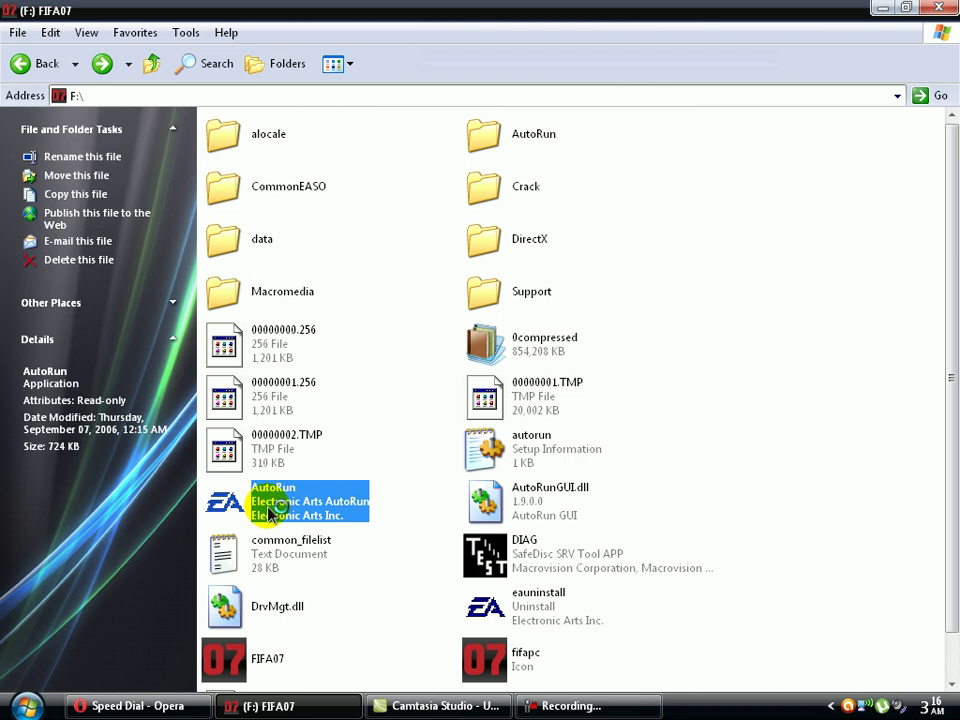
pyautogui.click(541, 506)
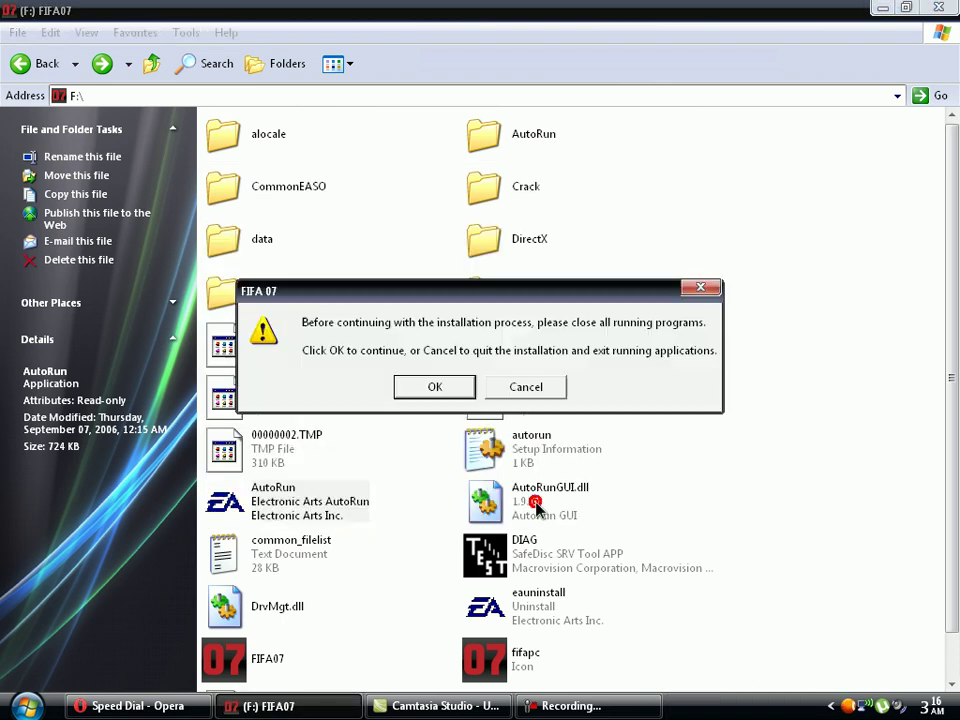
pyautogui.click(430, 390)
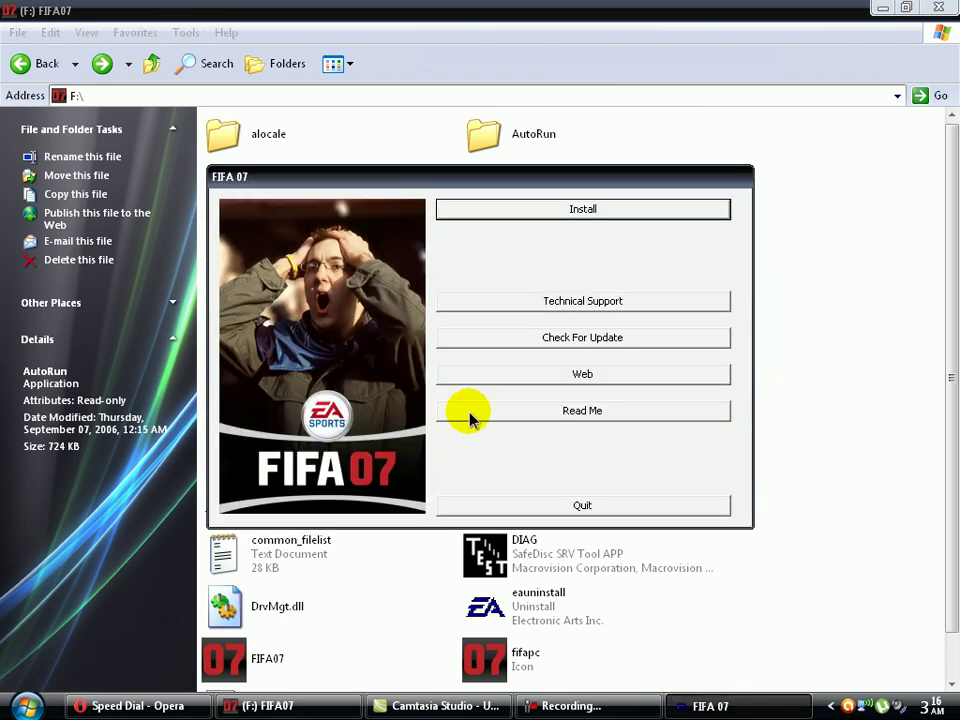
pyautogui.click(552, 210)
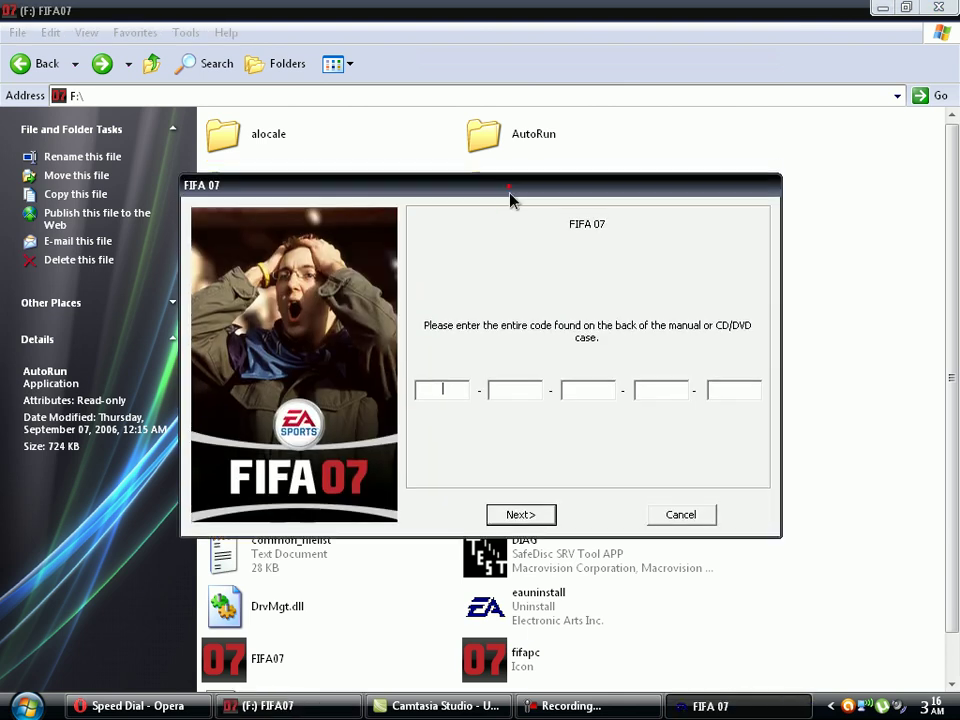
# Step: Move the CD-key window aside, open F:\Crack and launch the rld-f07k keygen
pyautogui.moveTo(510, 186); pyautogui.dragTo(510, 335)
pyautogui.doubleClick(497, 188)
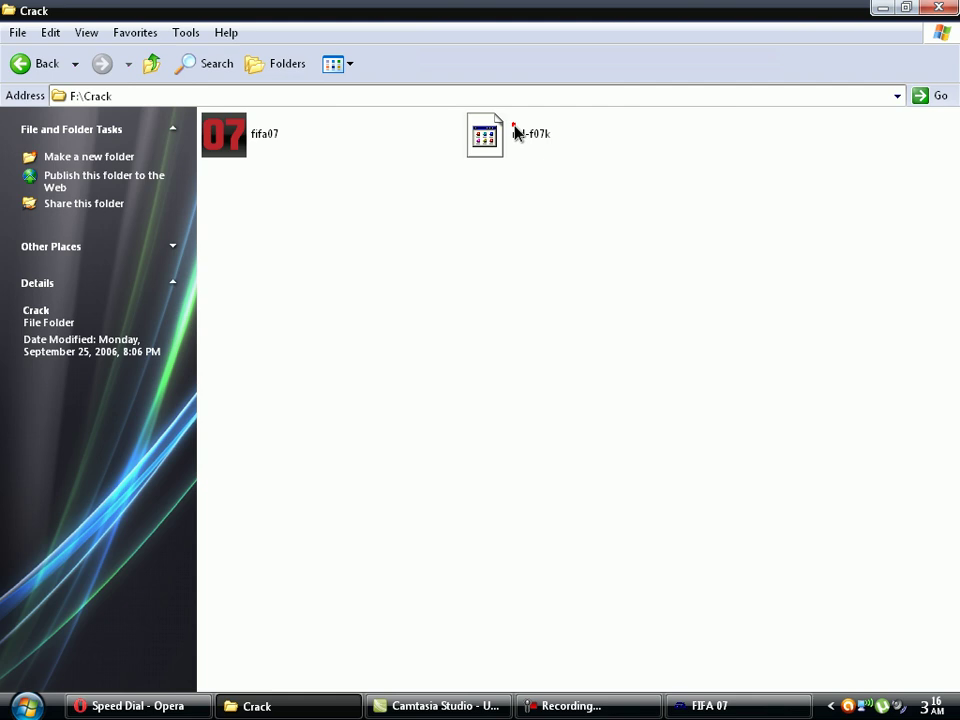
pyautogui.click(515, 133)
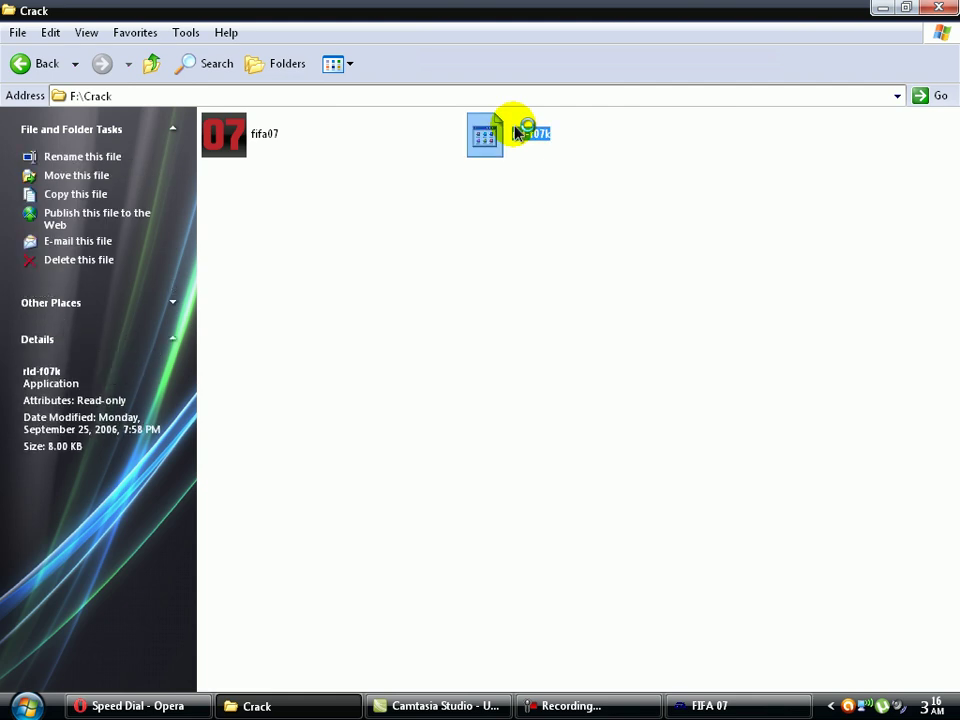
pyautogui.doubleClick(515, 133)
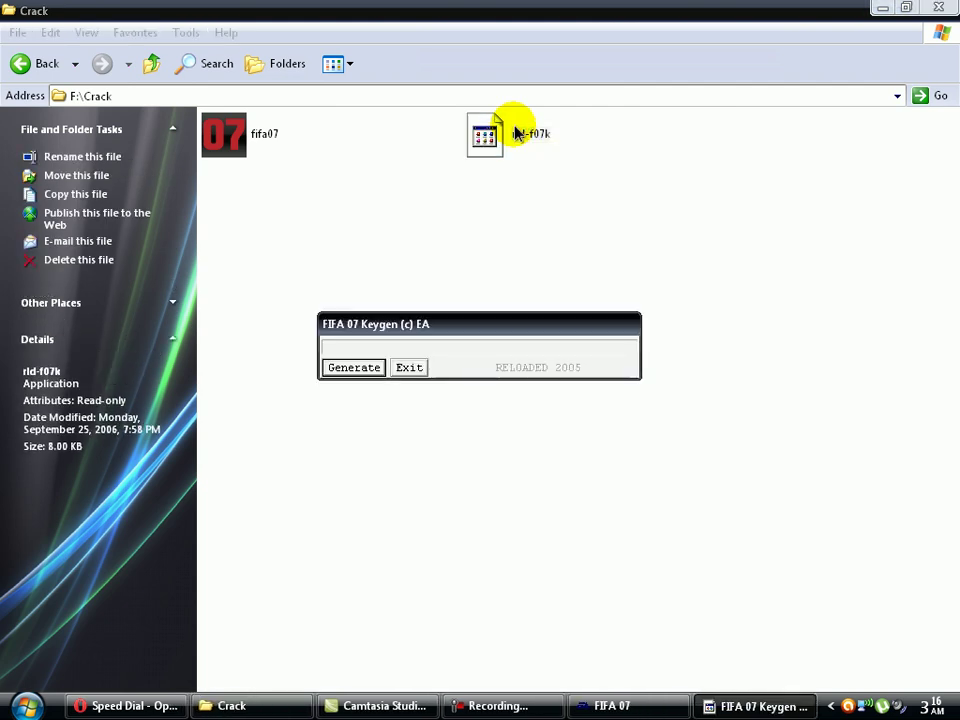
# Step: Generate a CD key, submit it in FIFA 07, exit the keygen and accept the licence
pyautogui.click(355, 369)
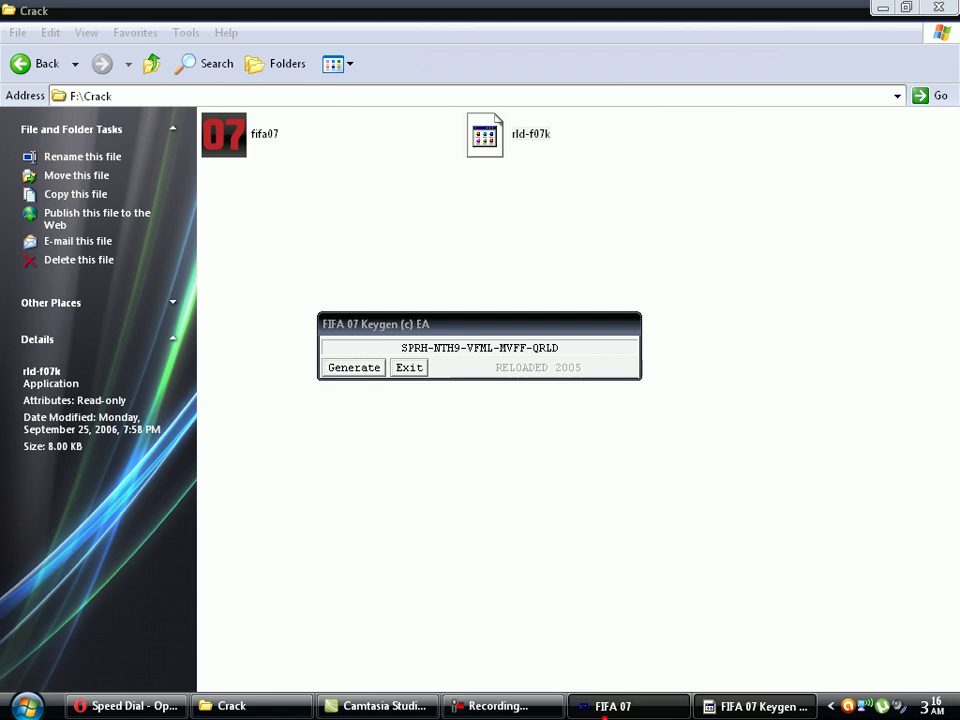
pyautogui.click(612, 706)
pyautogui.click(512, 671)
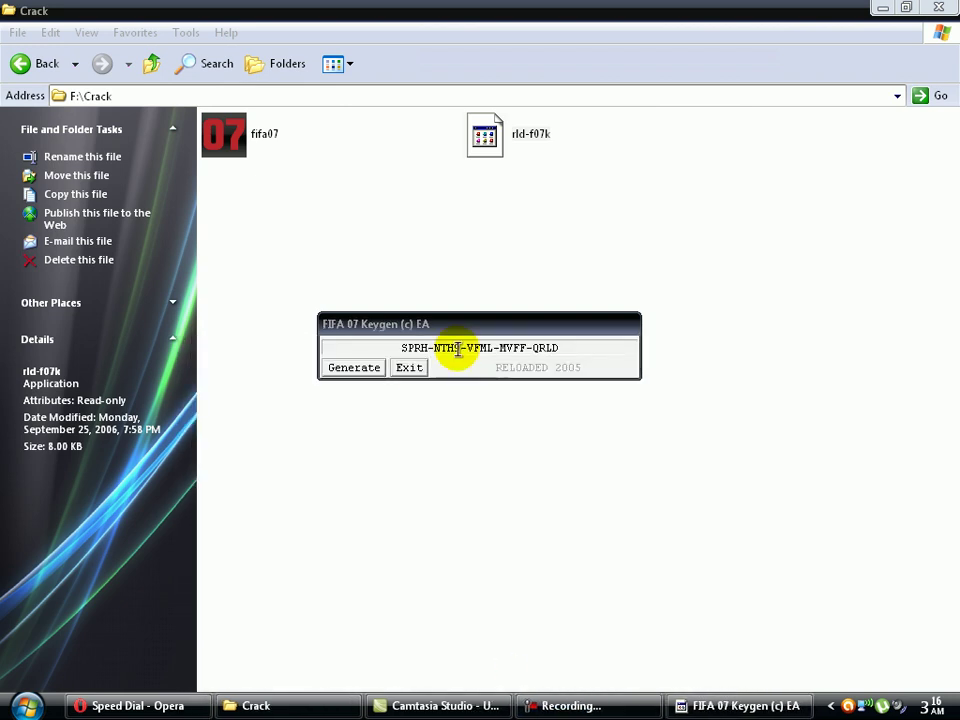
pyautogui.click(418, 370)
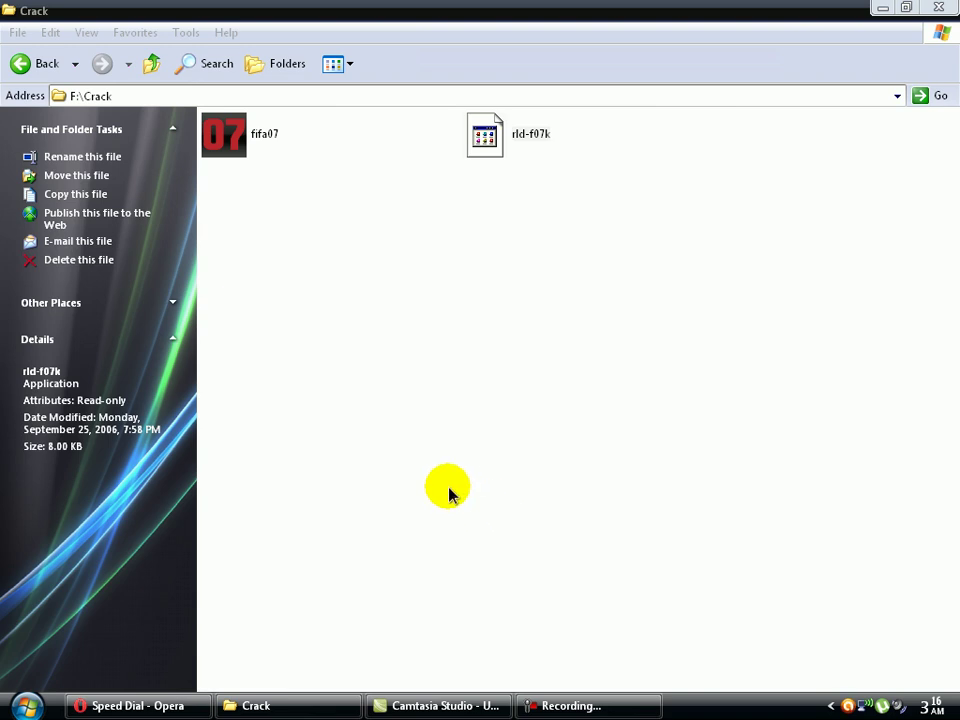
pyautogui.click(608, 518)
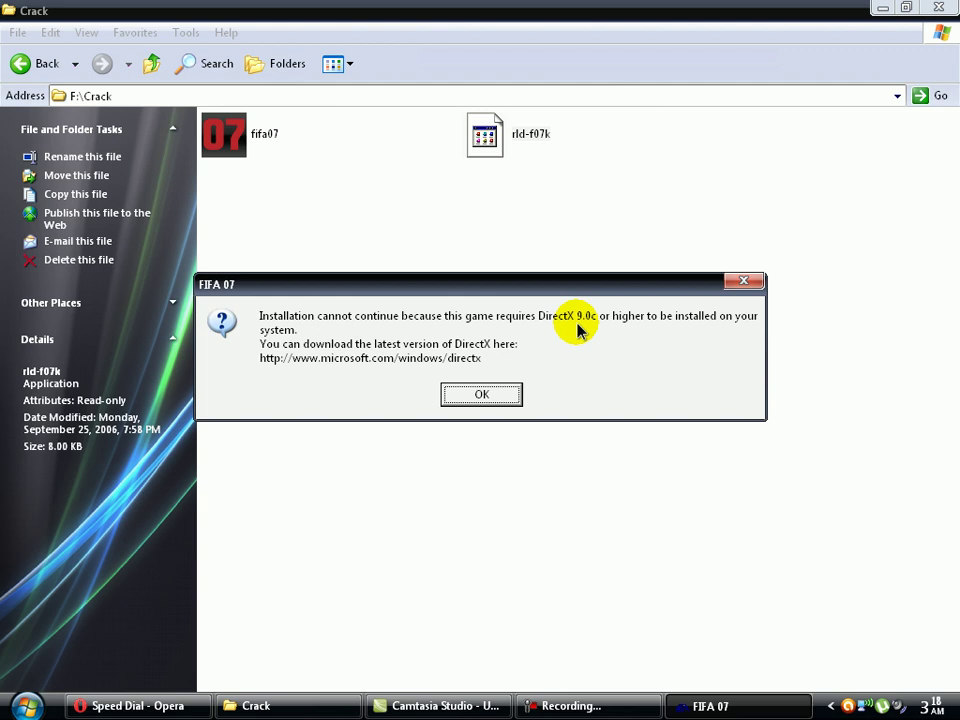
# Step: Dismiss the DirectX 9.0c requirement error and briefly open the Run dialog
pyautogui.click(502, 395)
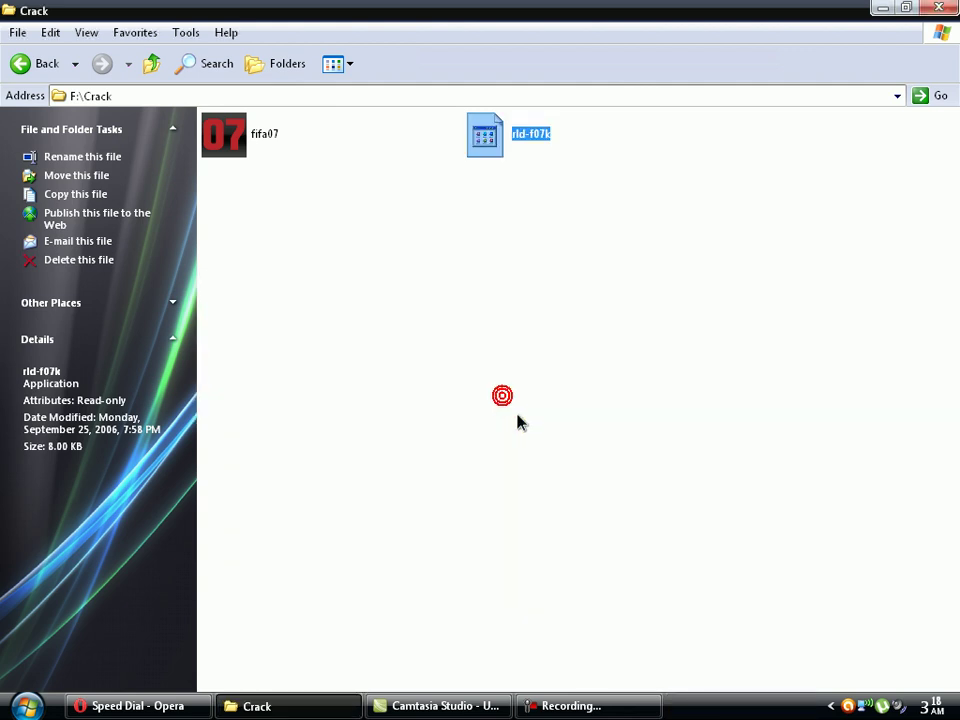
pyautogui.click(27, 706)
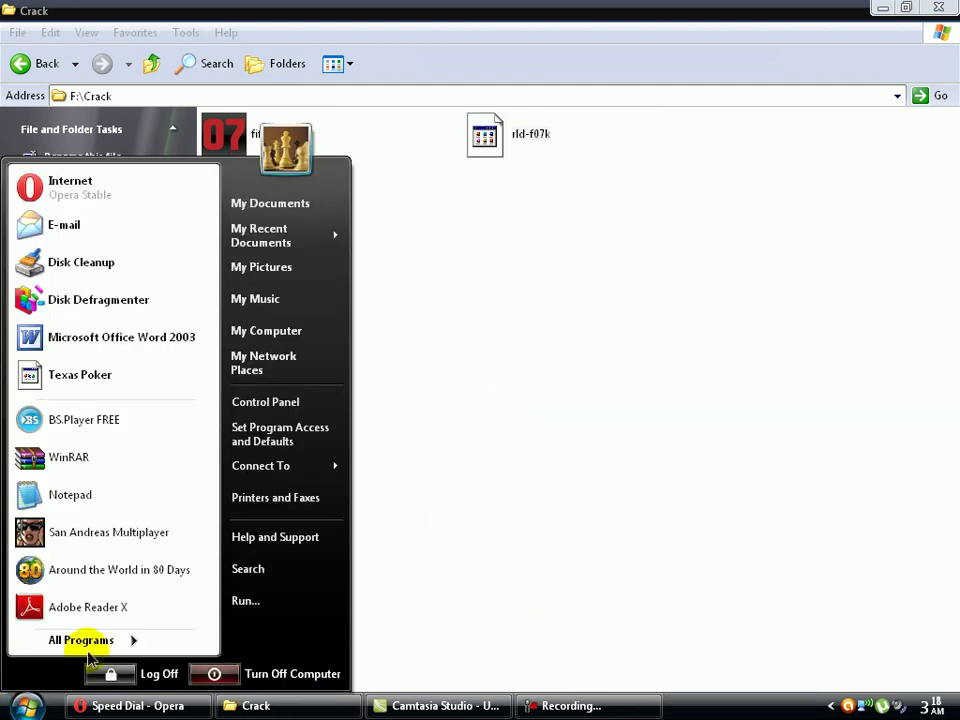
pyautogui.click(276, 594)
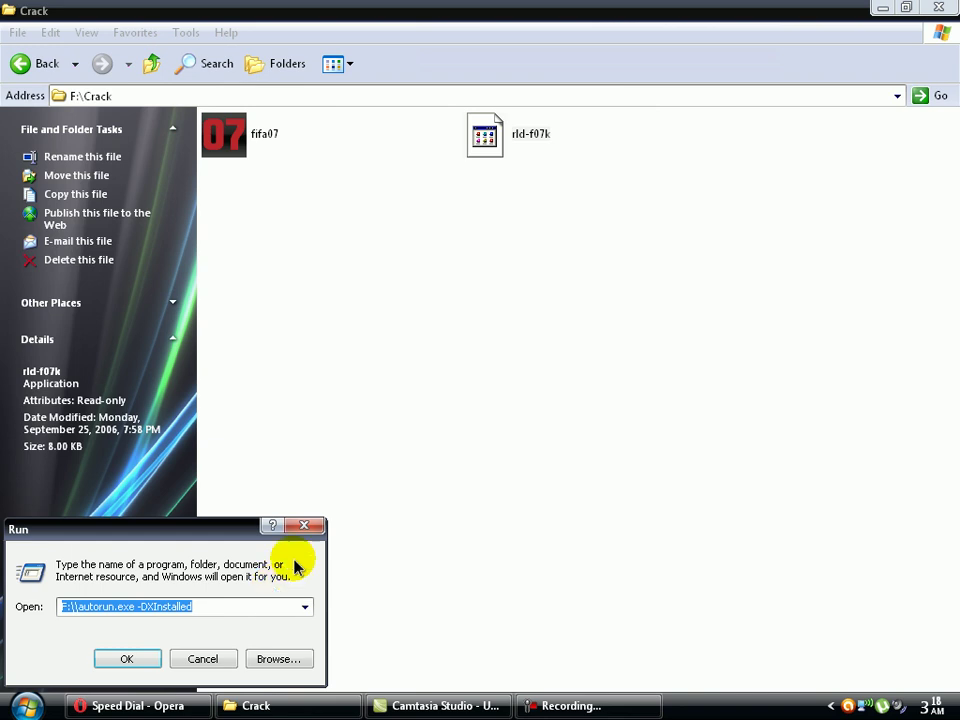
pyautogui.click(304, 526)
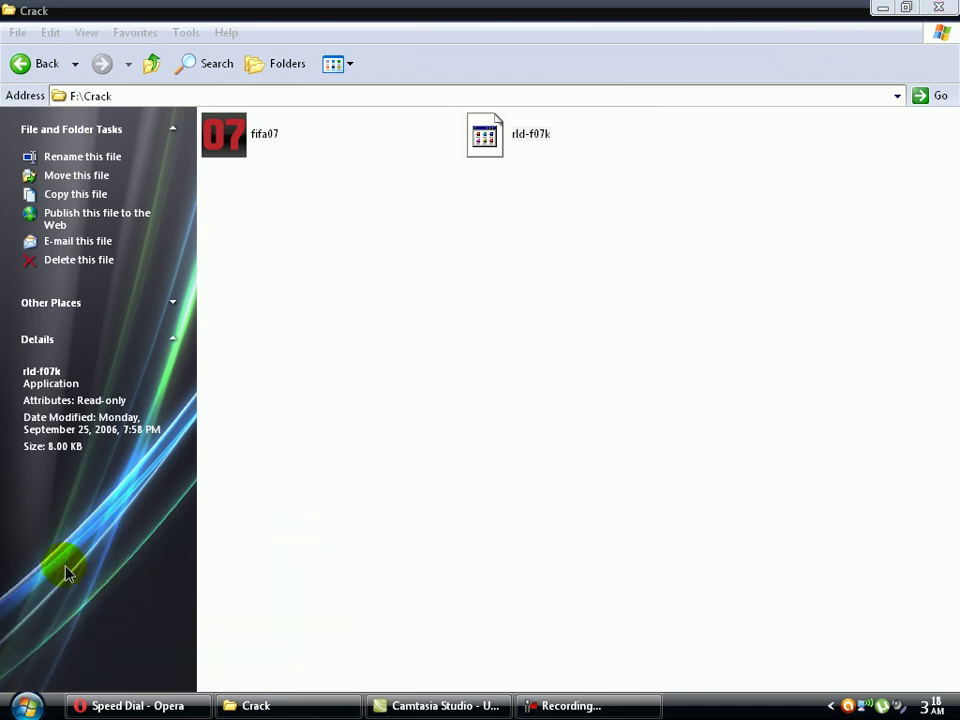
# Step: Reopen the Run dialog holding F:\autorun.exe -DXInstalled, then return Explorer to the FIFA07 drive
pyautogui.click(27, 706)
pyautogui.click(20, 707)
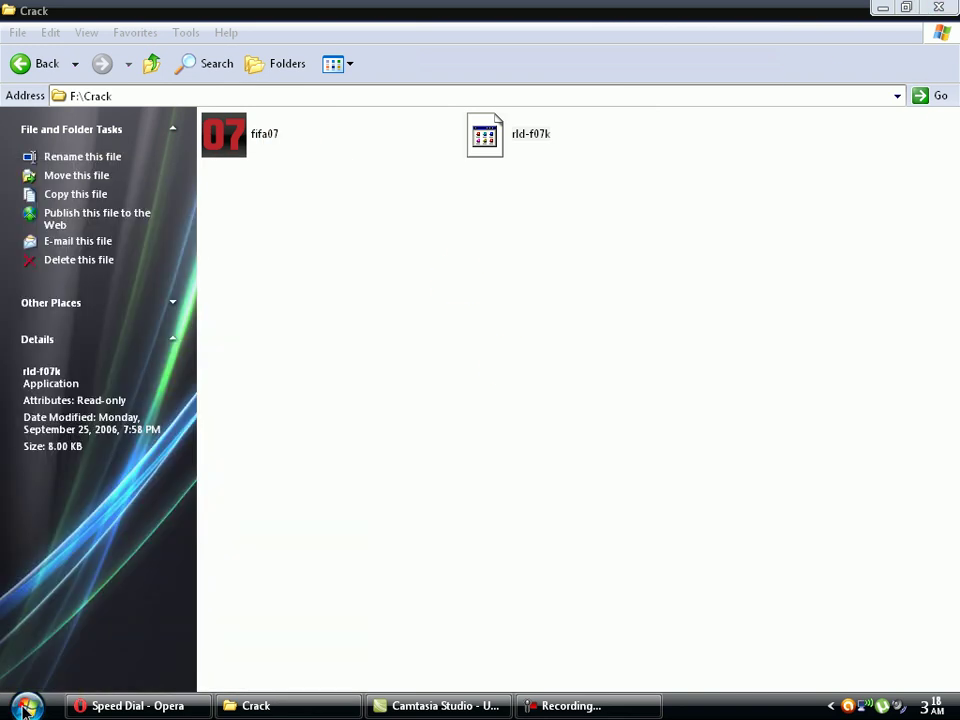
pyautogui.click(20, 707)
pyautogui.click(27, 708)
pyautogui.click(27, 708)
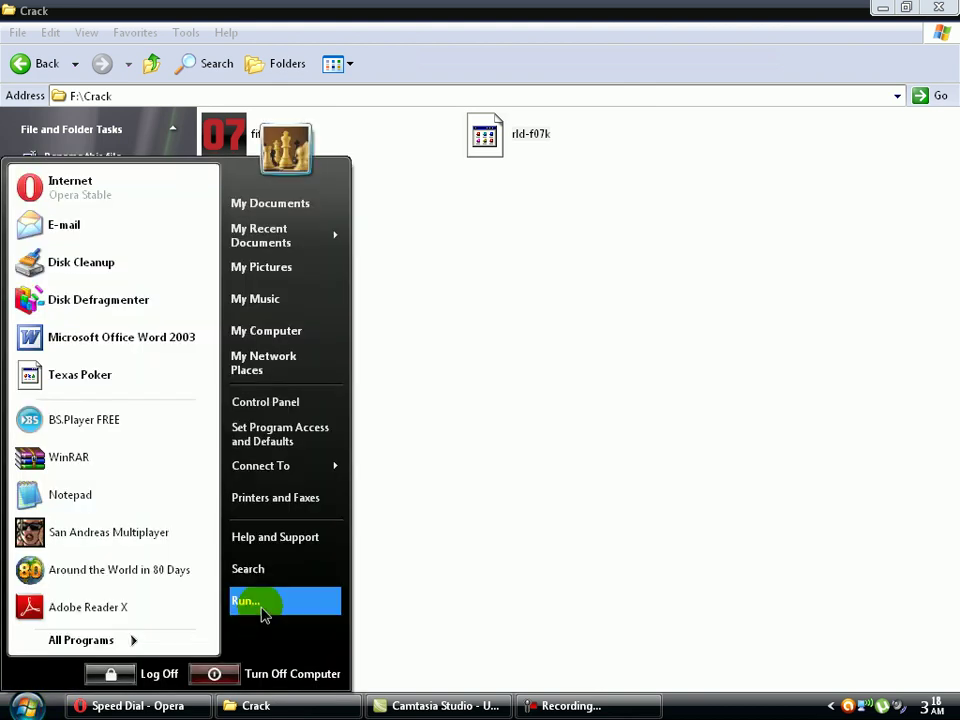
pyautogui.click(265, 607)
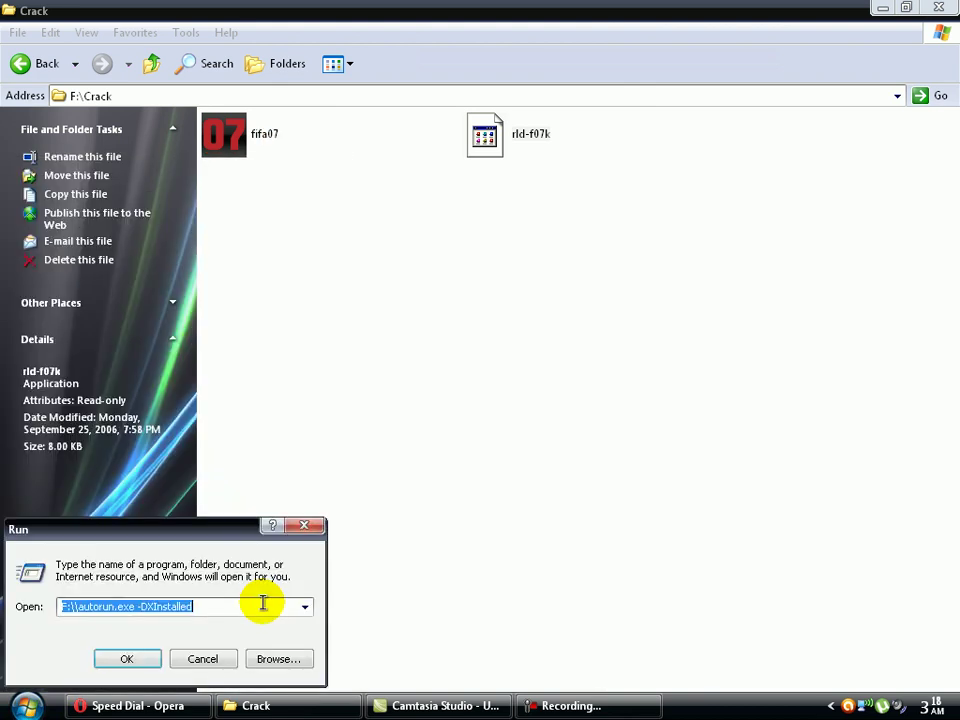
pyautogui.click(233, 605)
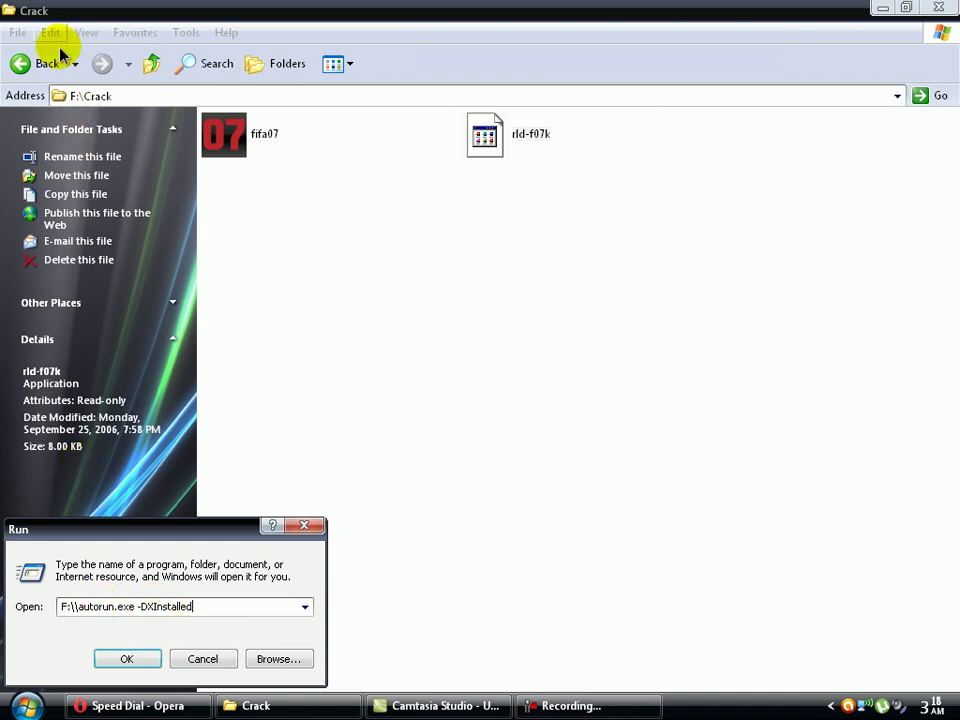
pyautogui.click(30, 66)
pyautogui.click(30, 66)
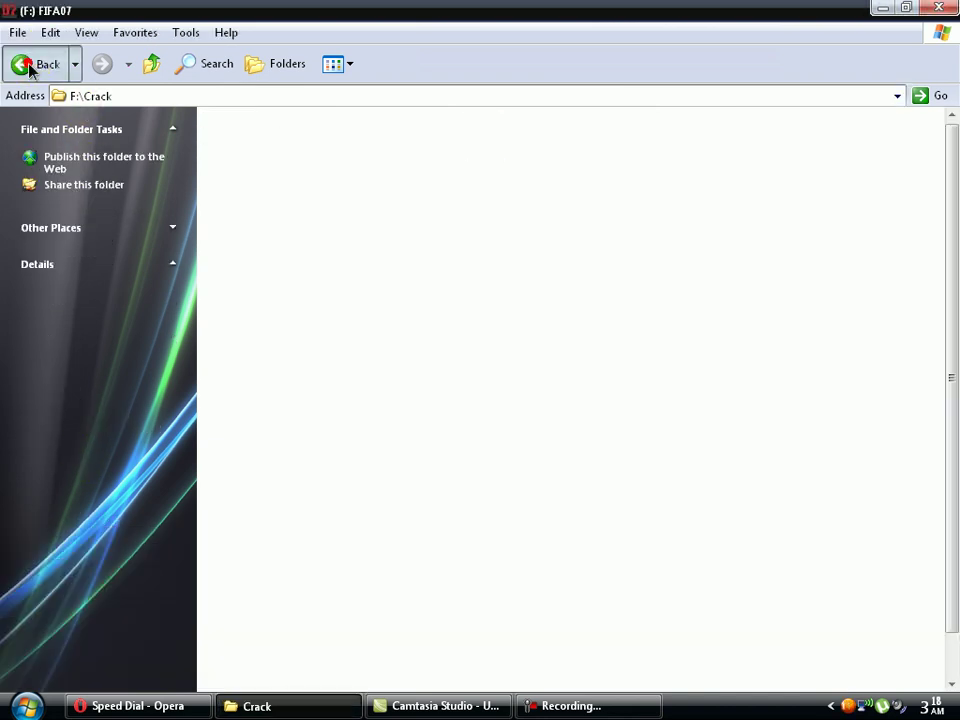
# Step: Go back to My Computer, then forward again to the FIFA07 drive
pyautogui.click(30, 66)
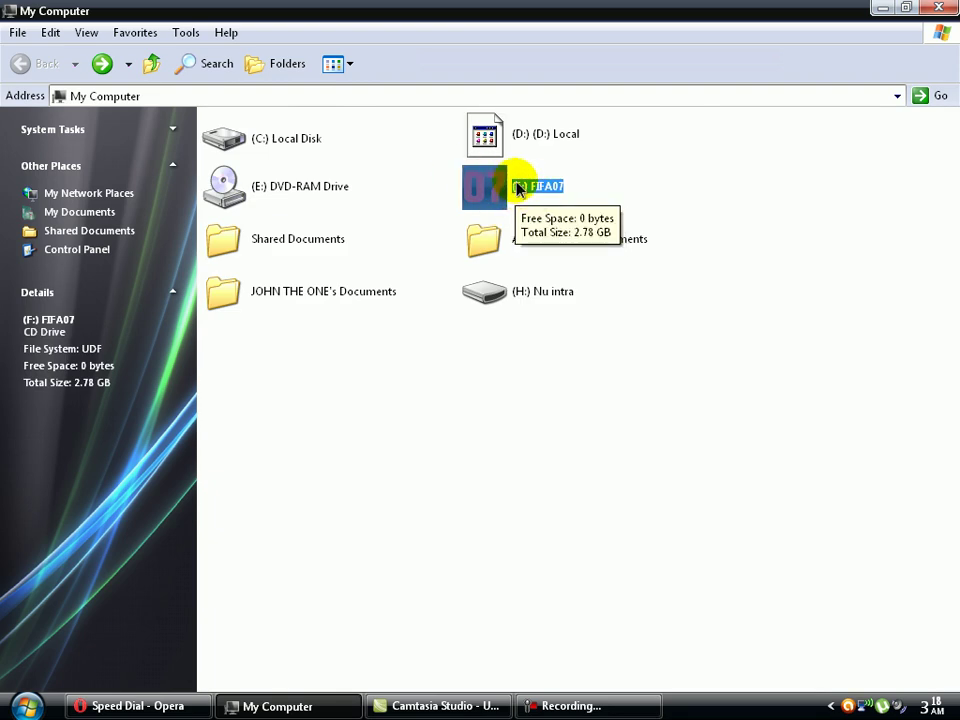
pyautogui.click(644, 206)
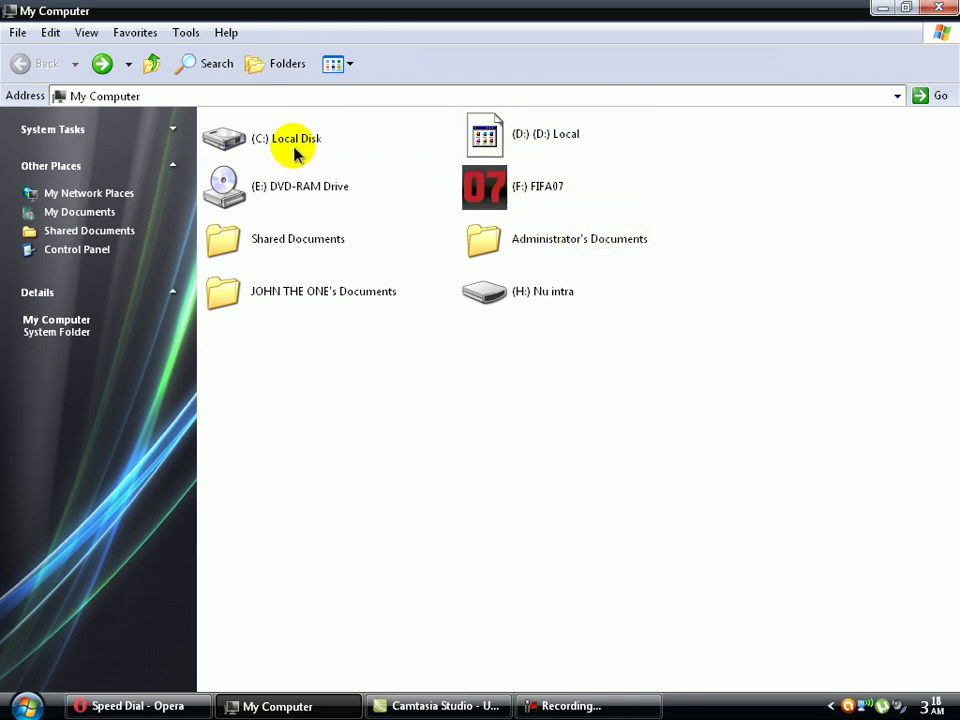
pyautogui.click(101, 64)
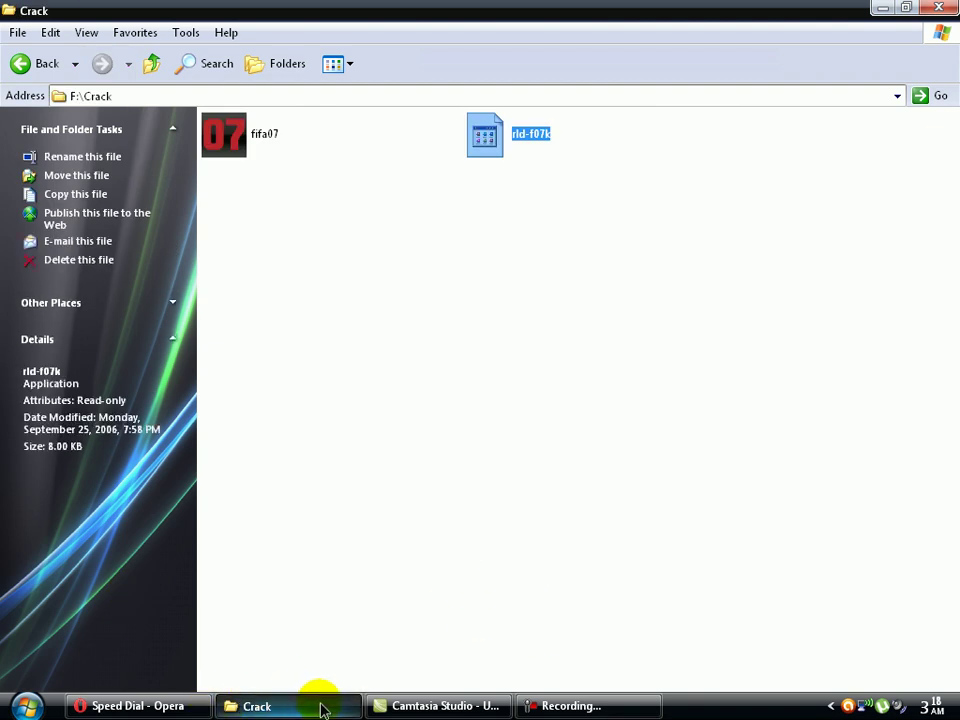
# Step: Run F:\autorun.exe -DXInstalled from the Run dialog
pyautogui.click(27, 706)
pyautogui.click(270, 596)
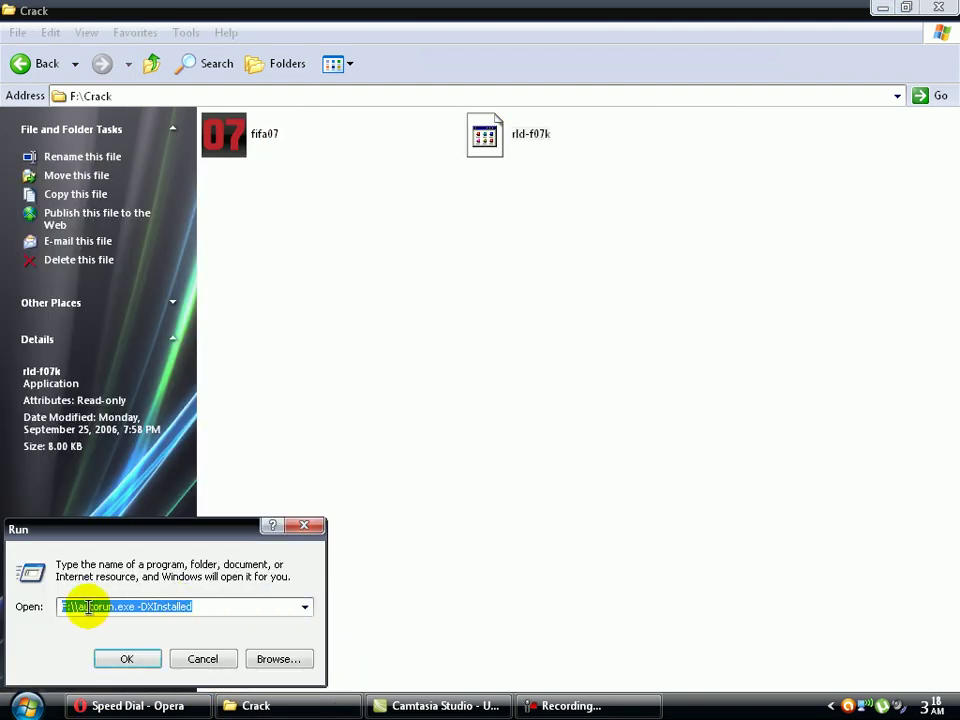
pyautogui.click(88, 607)
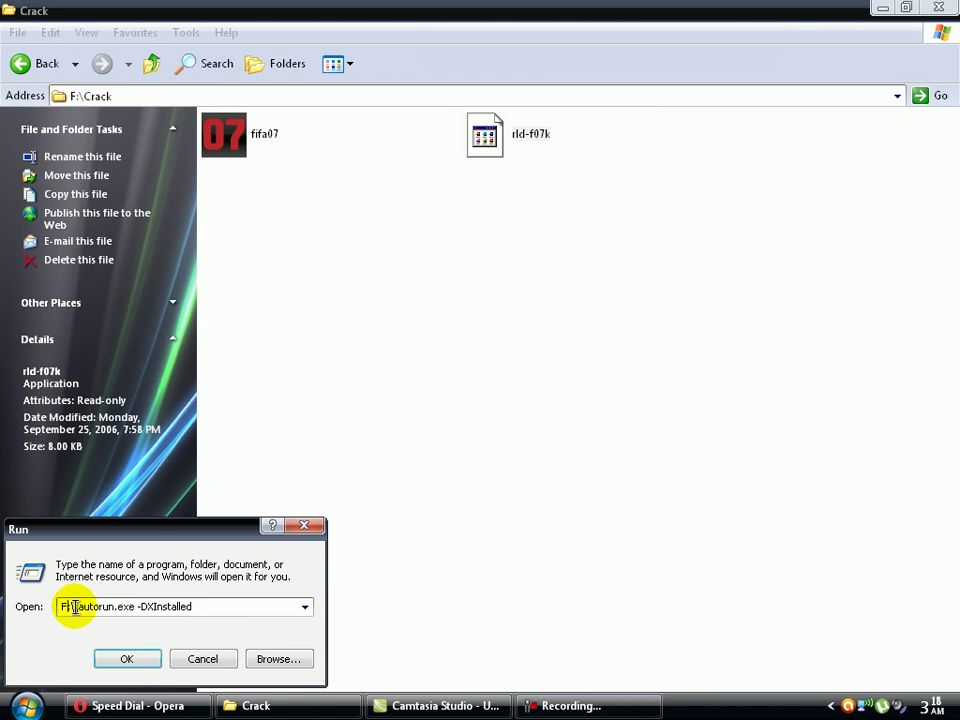
pyautogui.moveTo(214, 606); pyautogui.dragTo(14, 606)
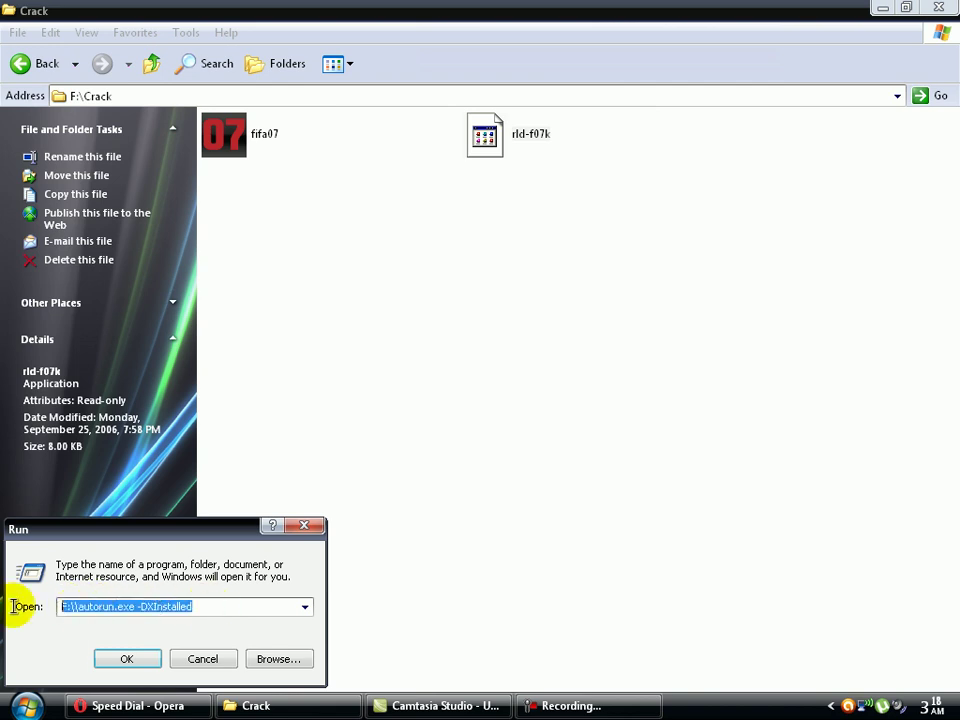
pyautogui.click(210, 606)
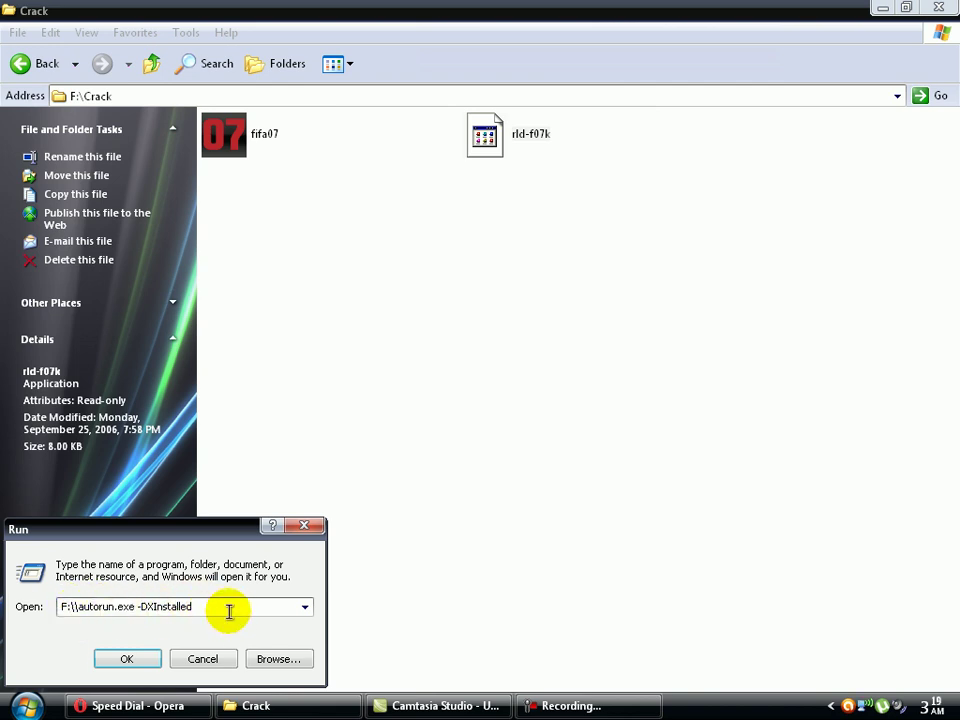
pyautogui.moveTo(229, 606); pyautogui.dragTo(16, 606)
pyautogui.click(242, 605)
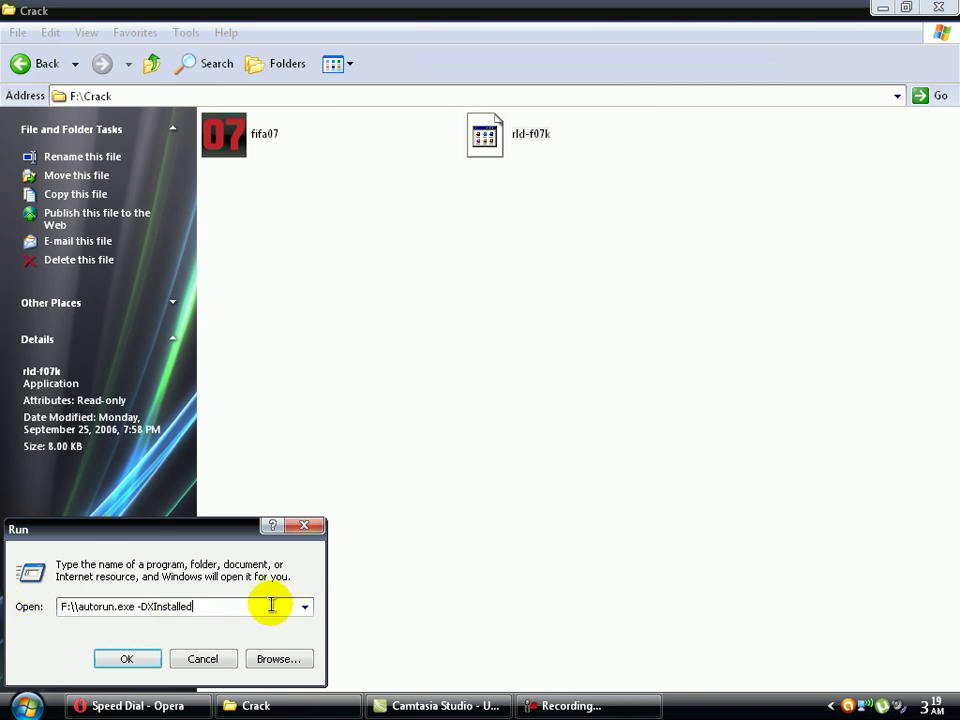
pyautogui.moveTo(271, 605); pyautogui.dragTo(246, 621)
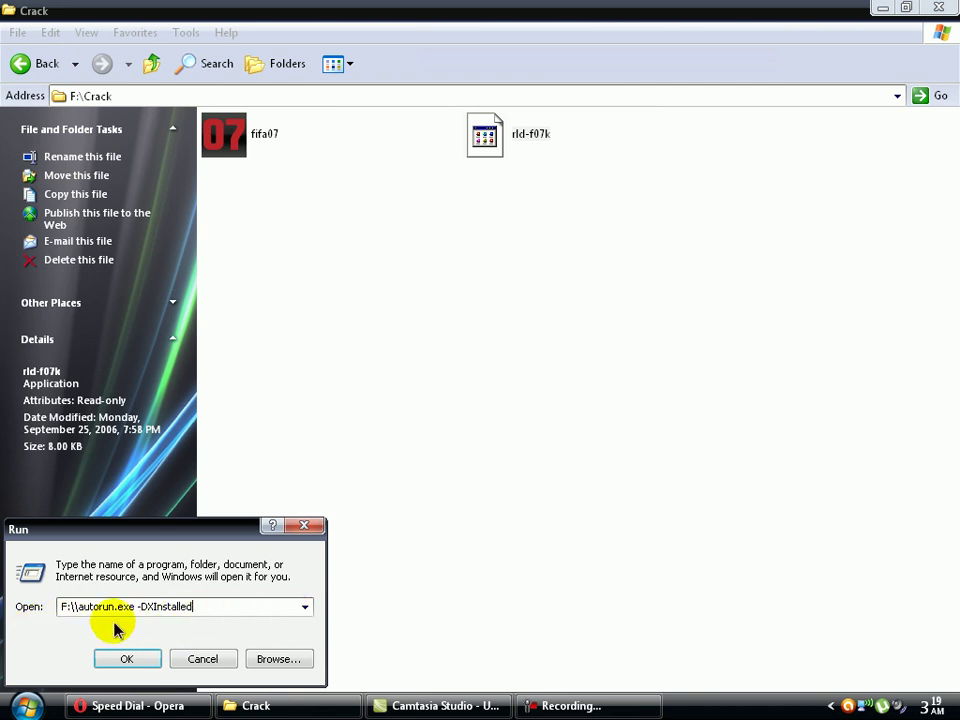
pyautogui.click(127, 659)
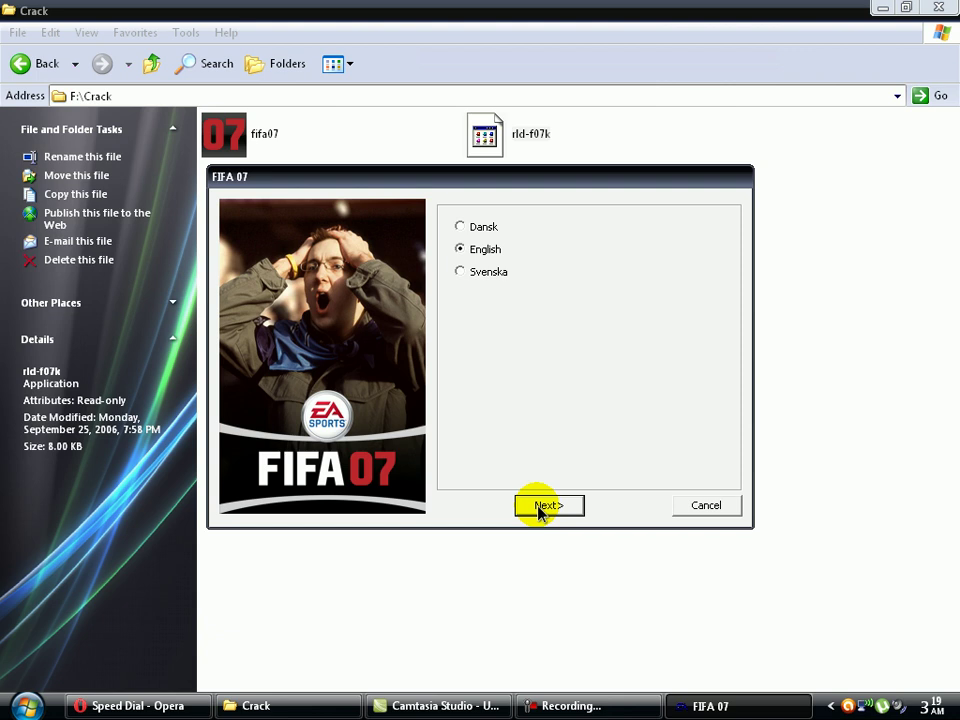
# Step: Choose English, start the install, and enter a CD key generated with rld-f07k
pyautogui.click(539, 507)
pyautogui.click(452, 390)
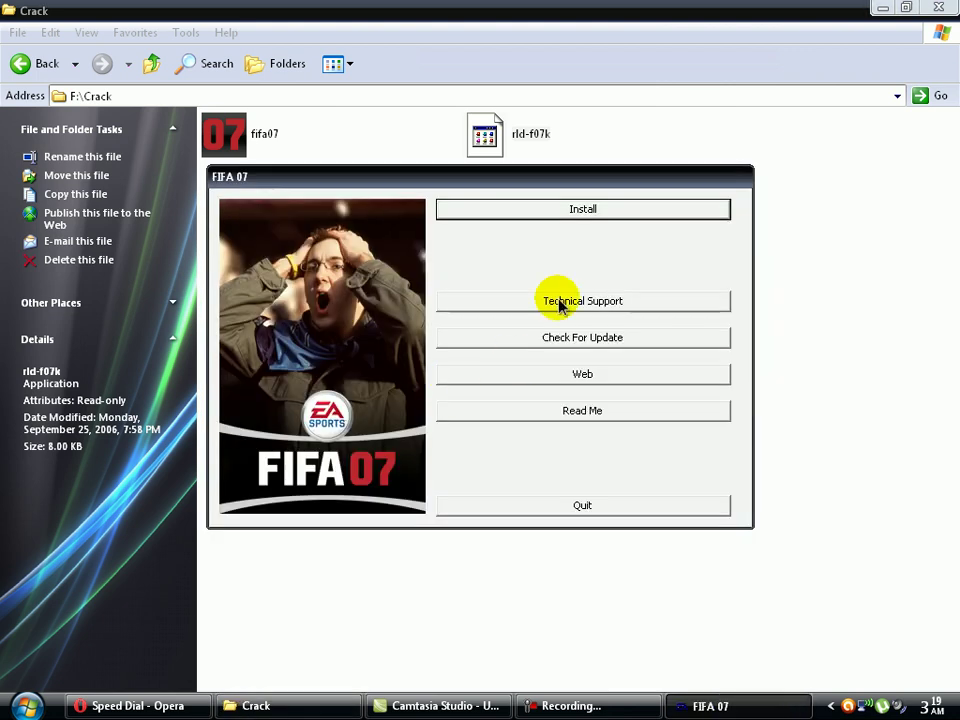
pyautogui.click(568, 212)
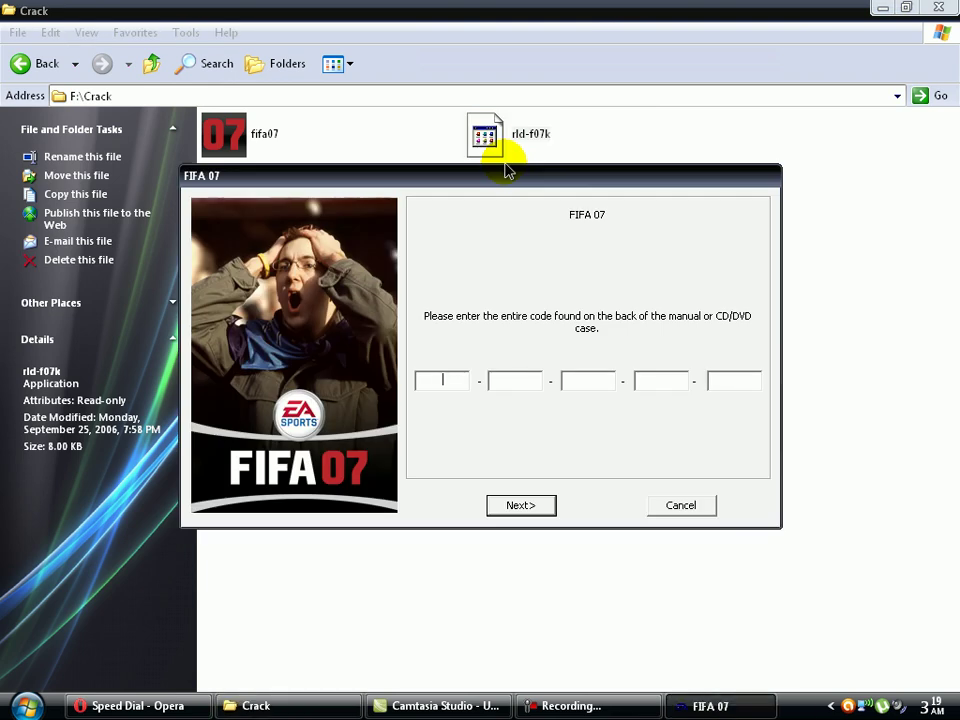
pyautogui.doubleClick(505, 167)
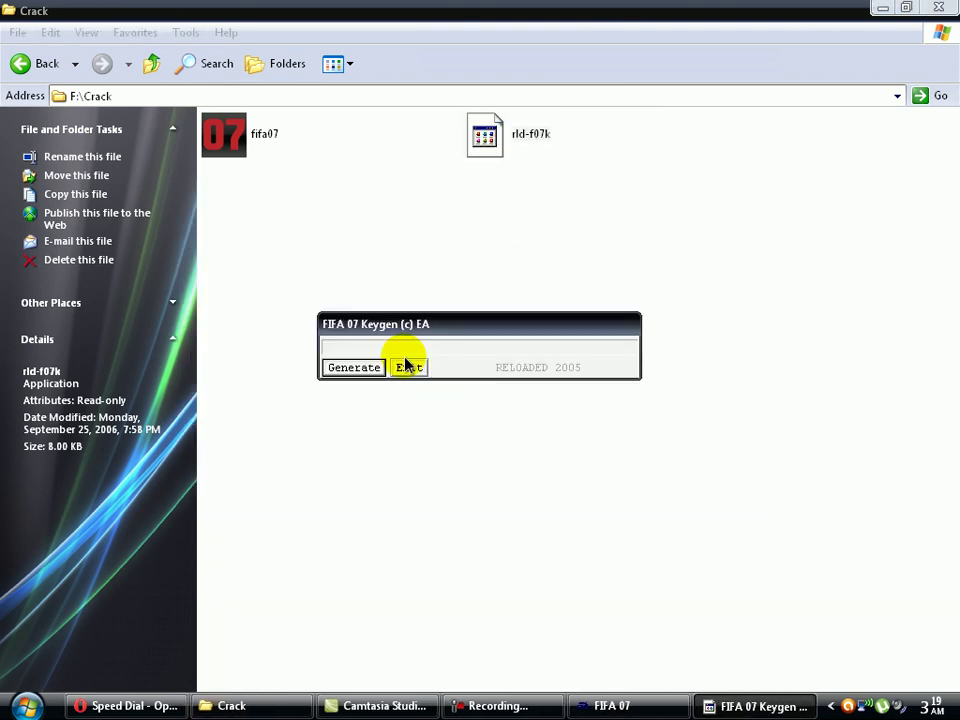
pyautogui.click(355, 367)
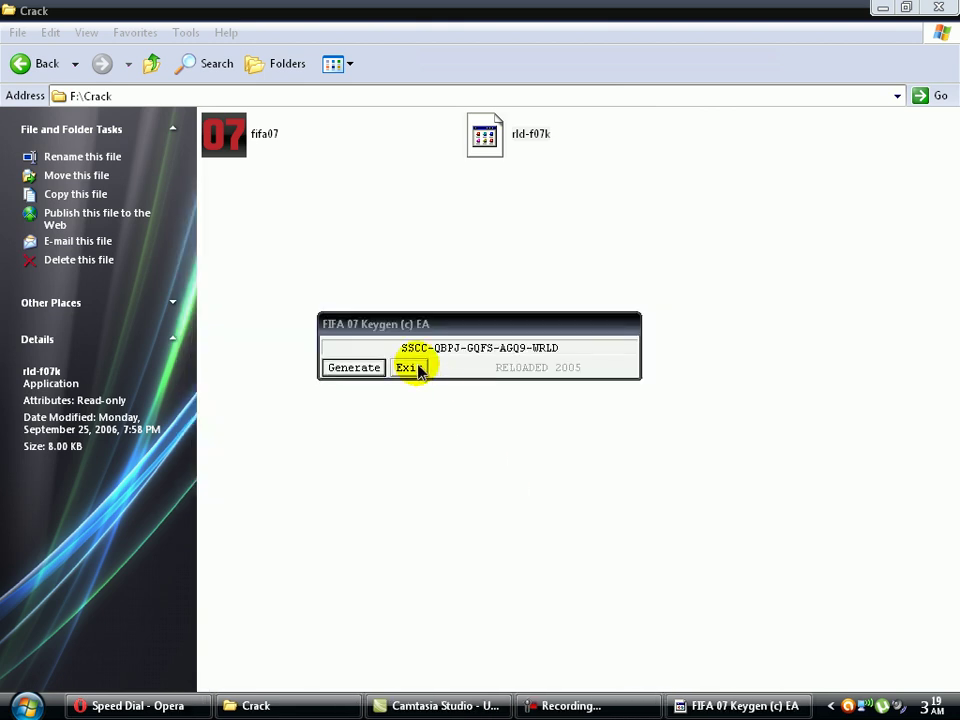
pyautogui.click(416, 367)
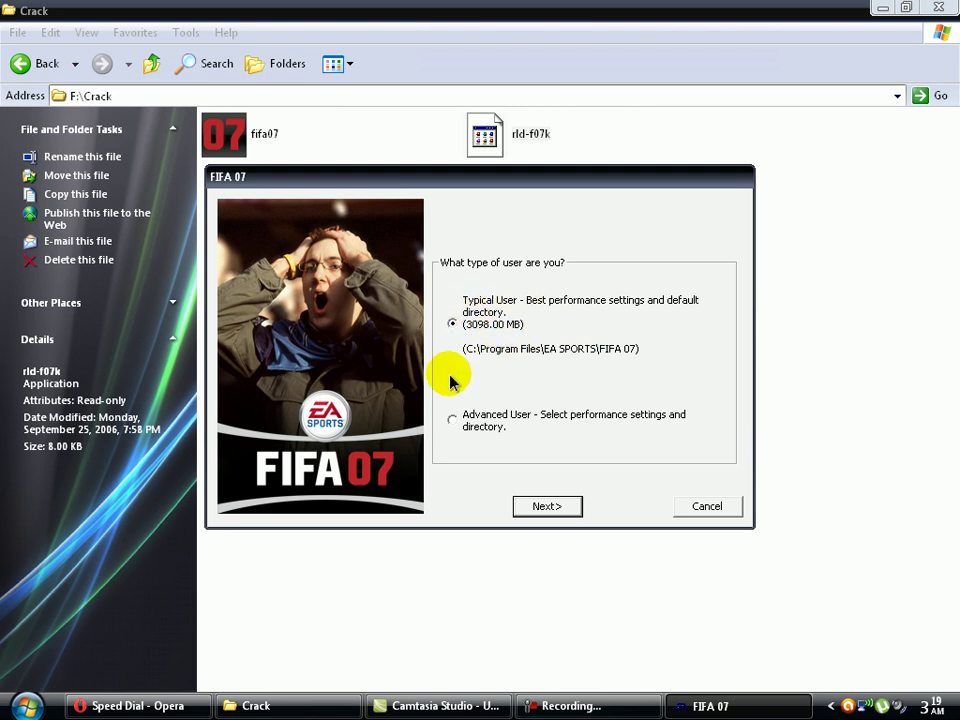
# Step: Choose Advanced User, move to the install-folder page, then switch back to Explorer
pyautogui.click(453, 420)
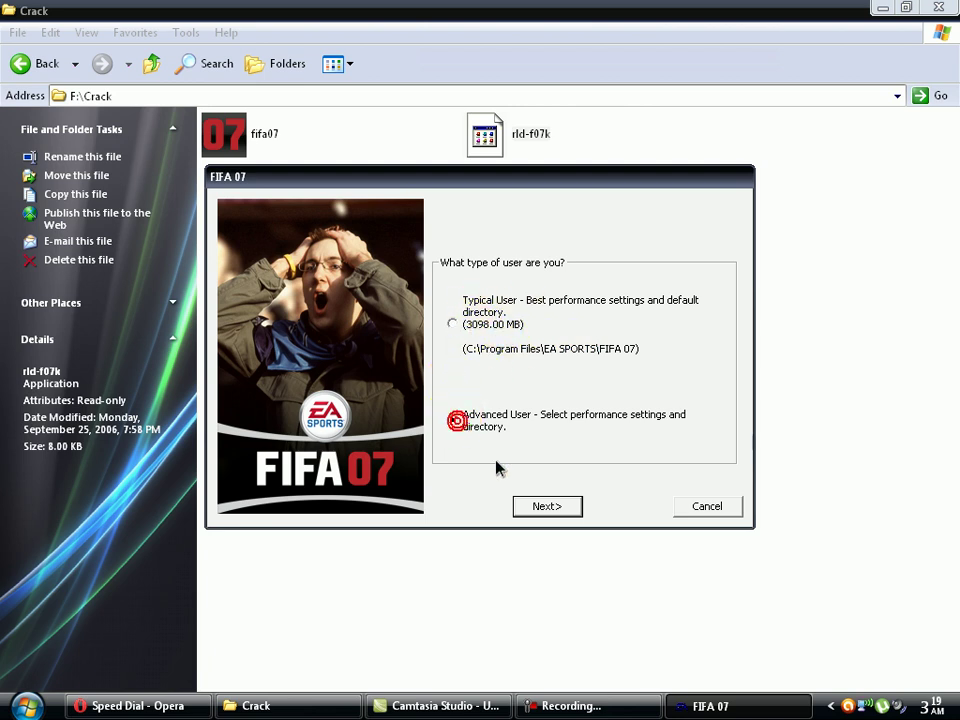
pyautogui.click(556, 508)
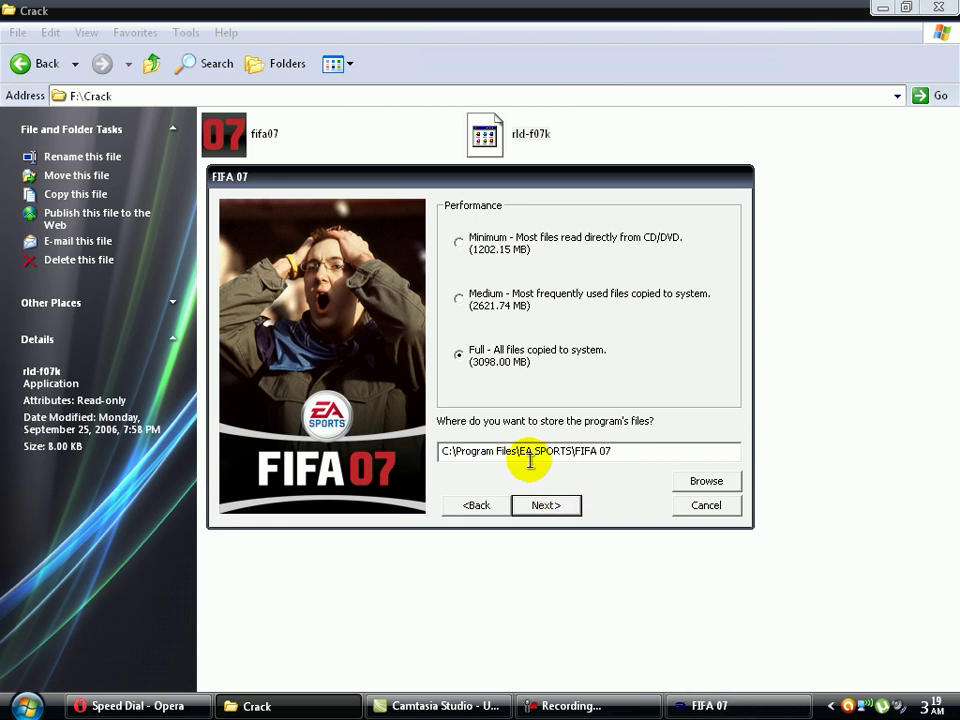
pyautogui.moveTo(636, 452); pyautogui.dragTo(515, 445)
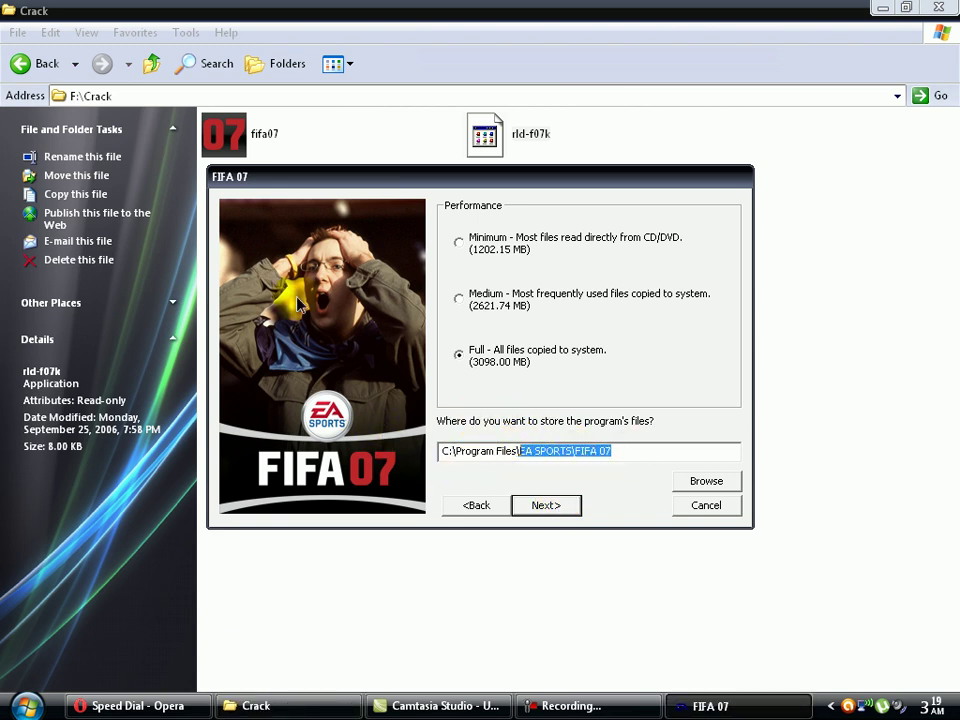
pyautogui.click(47, 47)
pyautogui.click(47, 47)
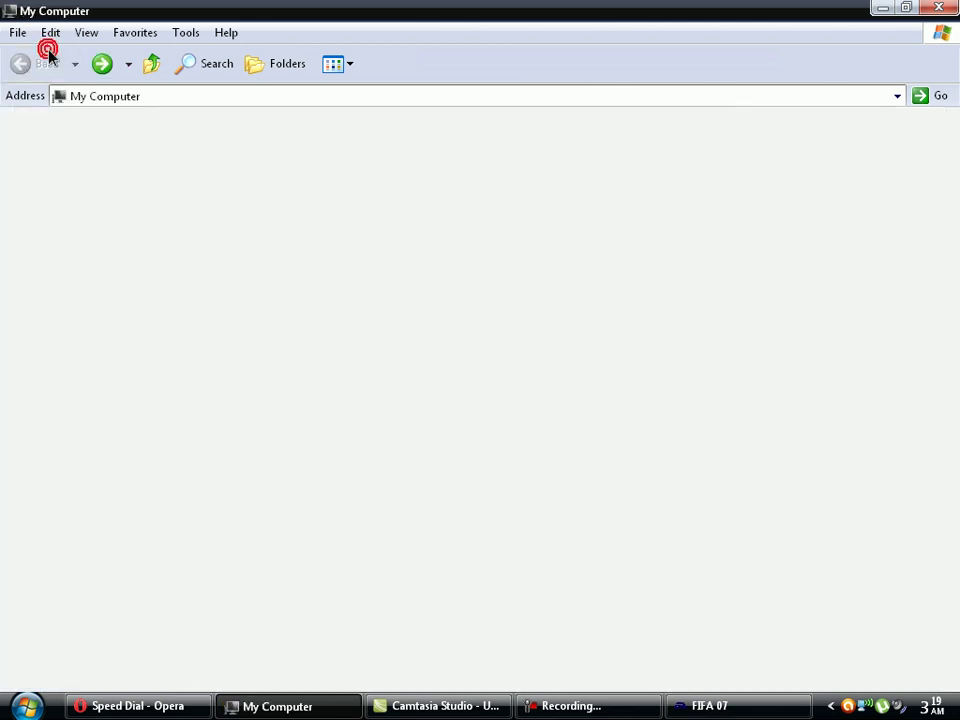
pyautogui.click(255, 140)
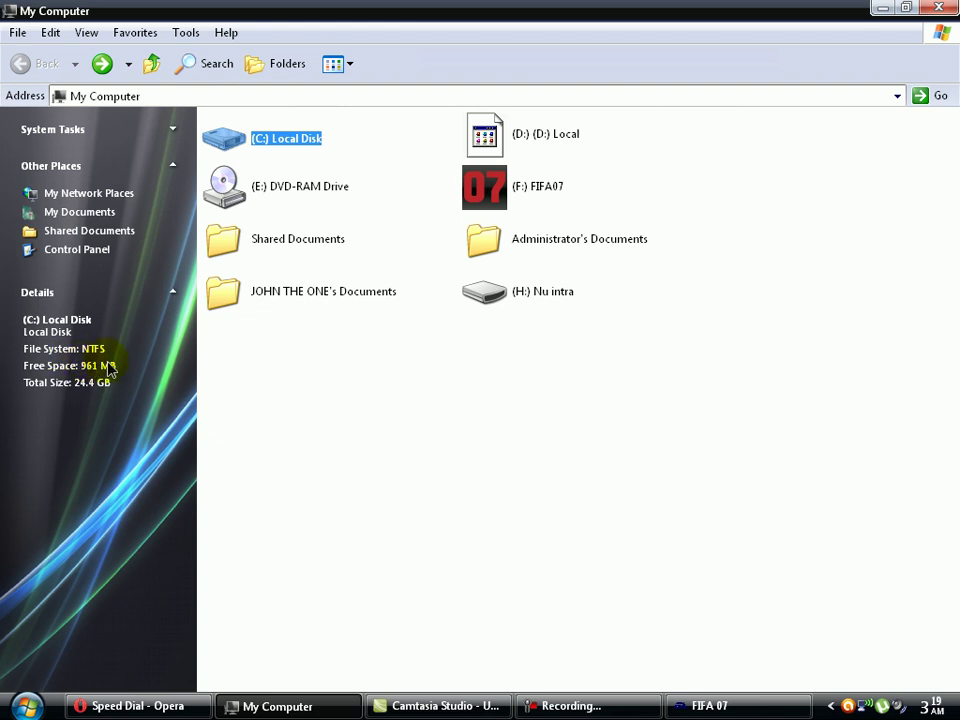
pyautogui.click(463, 474)
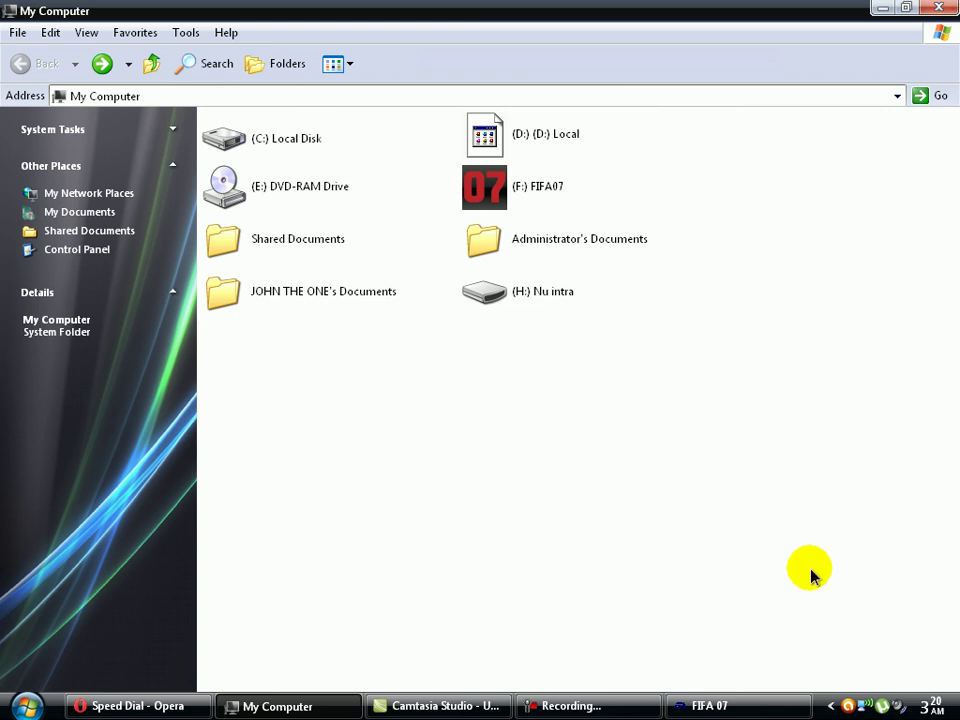